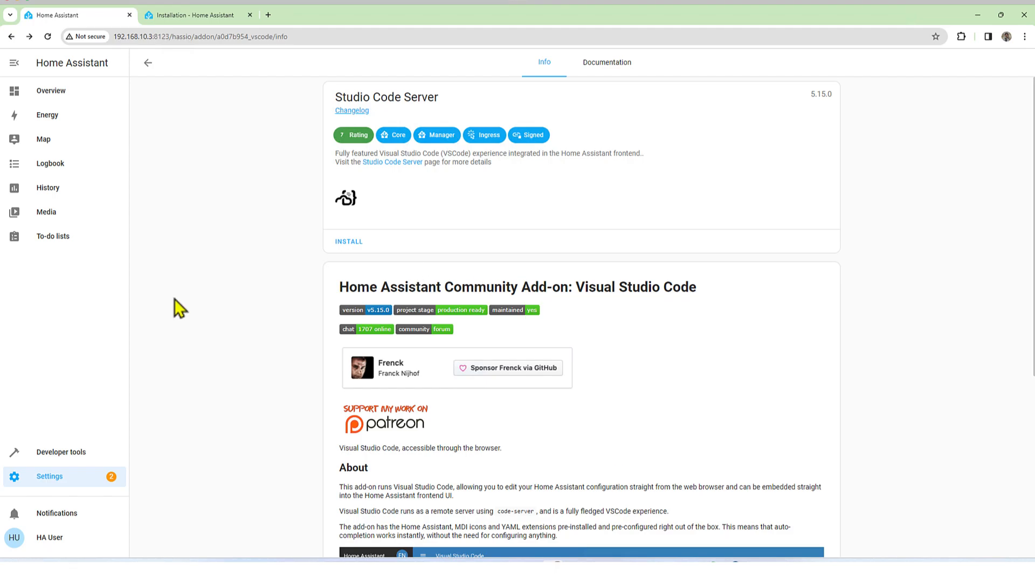
Step: Open the installed add-ons page and check which installation methods support add-ons in the Home Assistant site's comparison table
{"action": "left_click", "coordinate": [59, 478]}
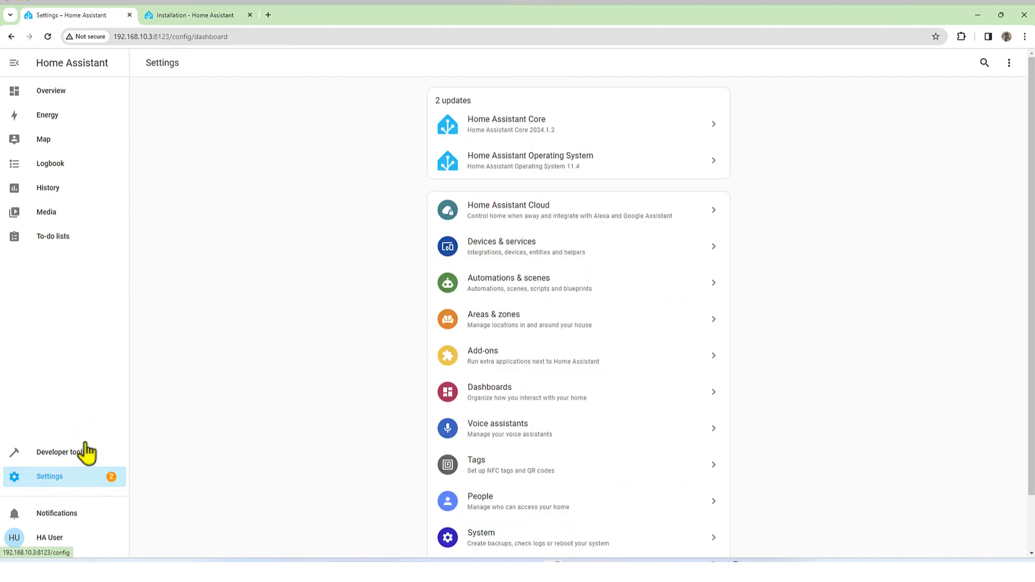
{"action": "left_click", "coordinate": [491, 357]}
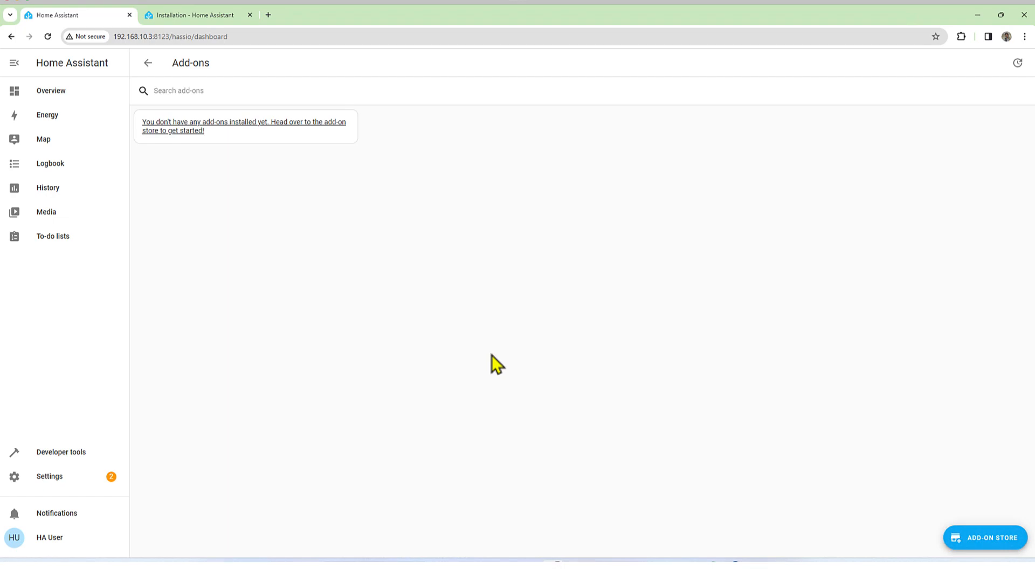
{"action": "left_click", "coordinate": [208, 19]}
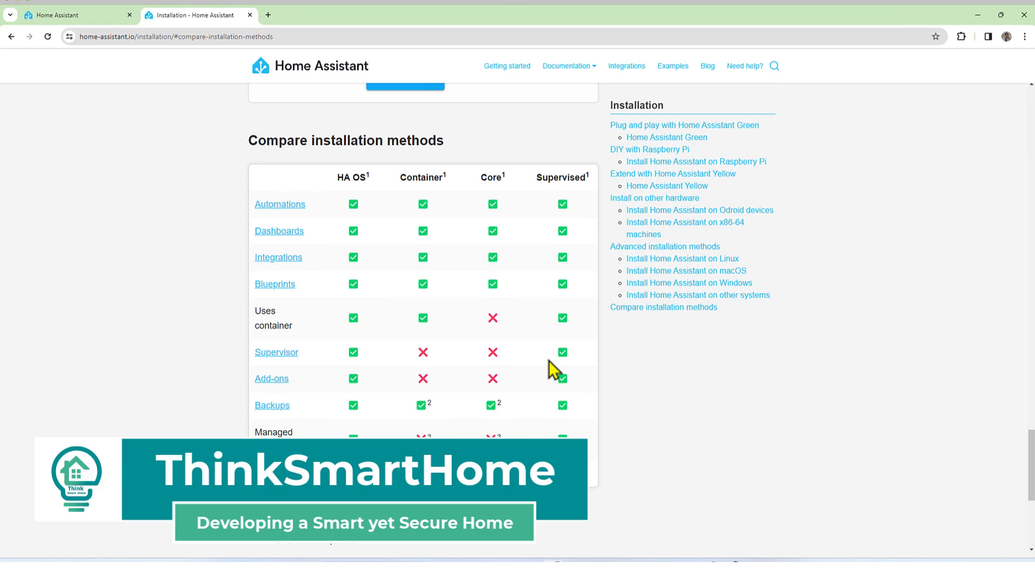
{"action": "left_click", "coordinate": [92, 19]}
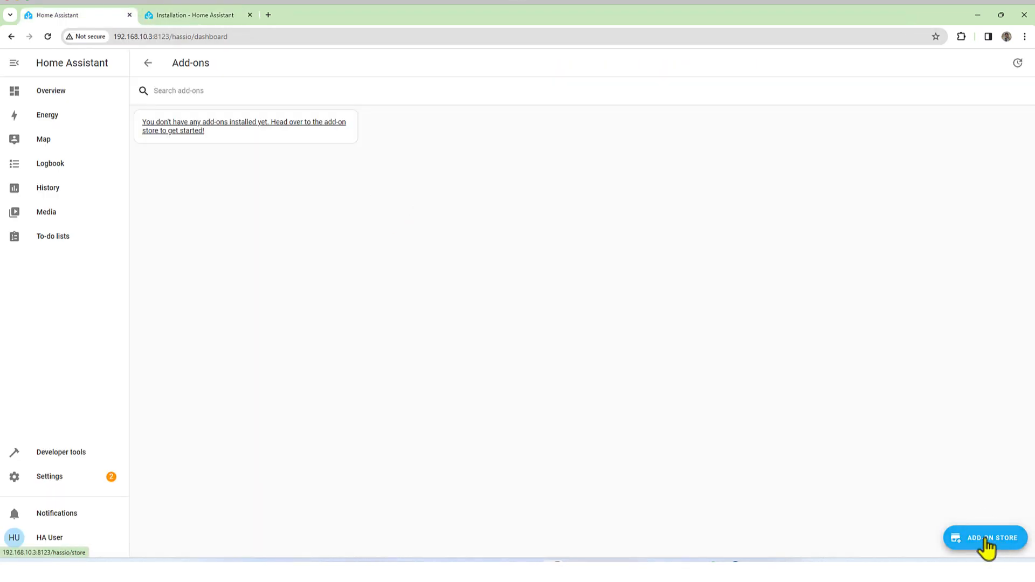
Step: Search the add-on store for "studi" and open the Studio Code Server add-on page
{"action": "left_click", "coordinate": [960, 542]}
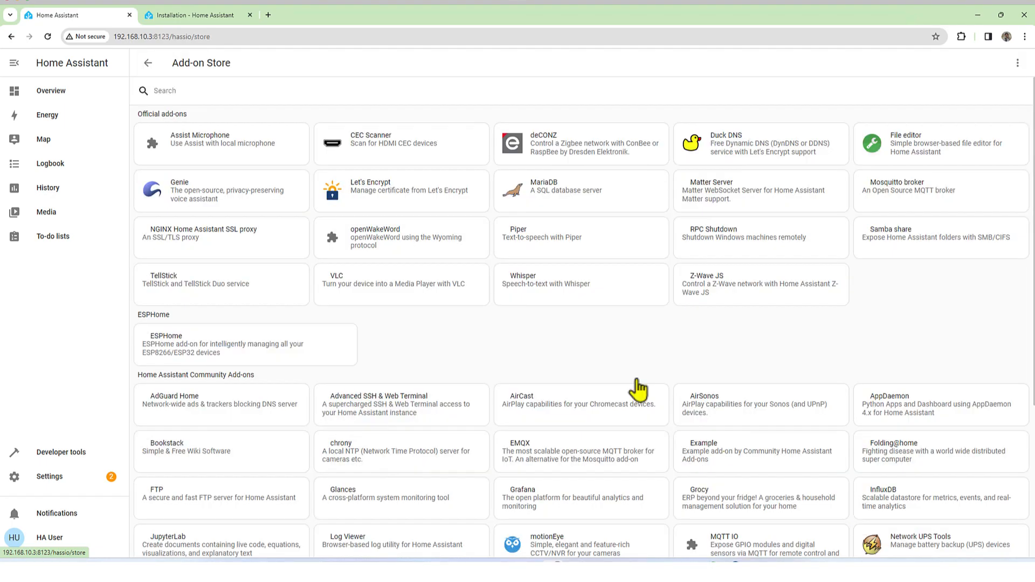
{"action": "left_click", "coordinate": [193, 90]}
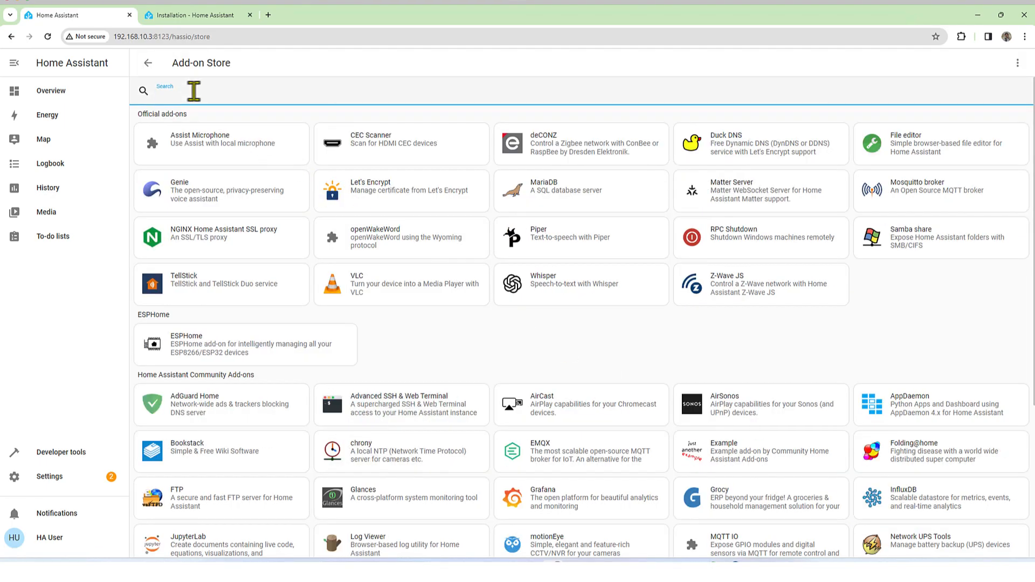
{"action": "type", "text": "studi"}
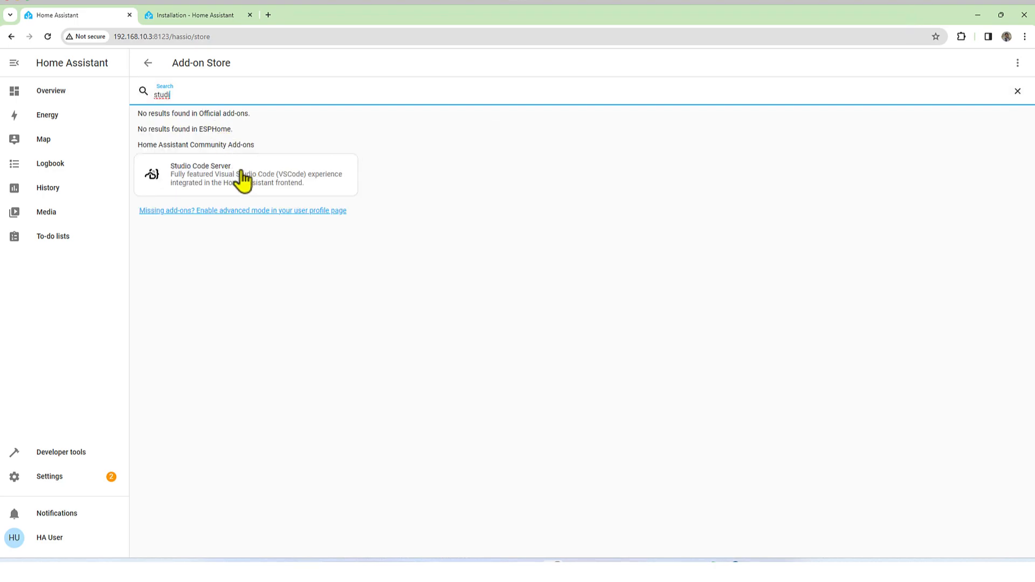
{"action": "left_click", "coordinate": [258, 182]}
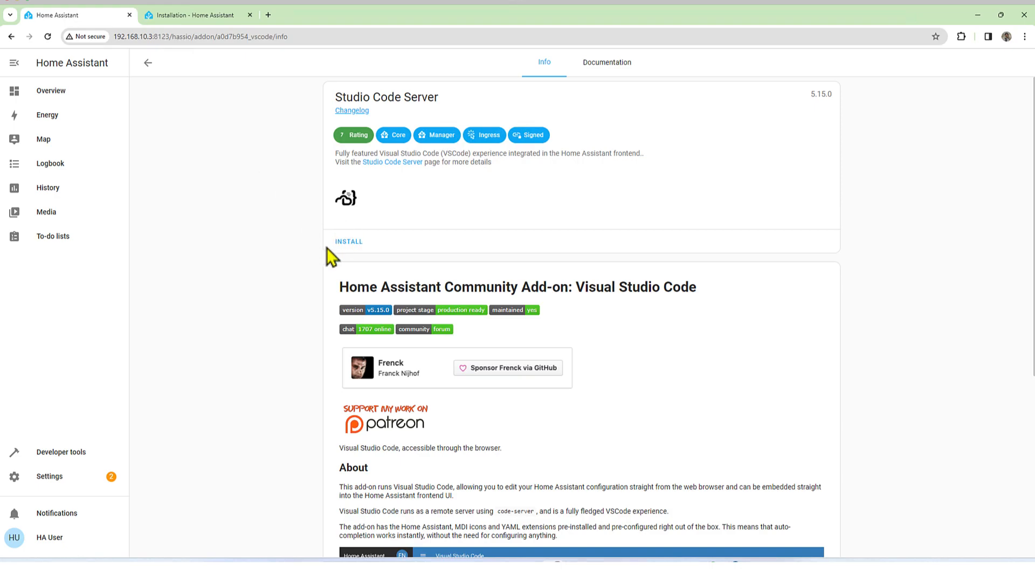
Step: Read the Studio Code Server documentation, focusing on the memory requirements under Known issues and limitations
{"action": "left_click", "coordinate": [596, 70]}
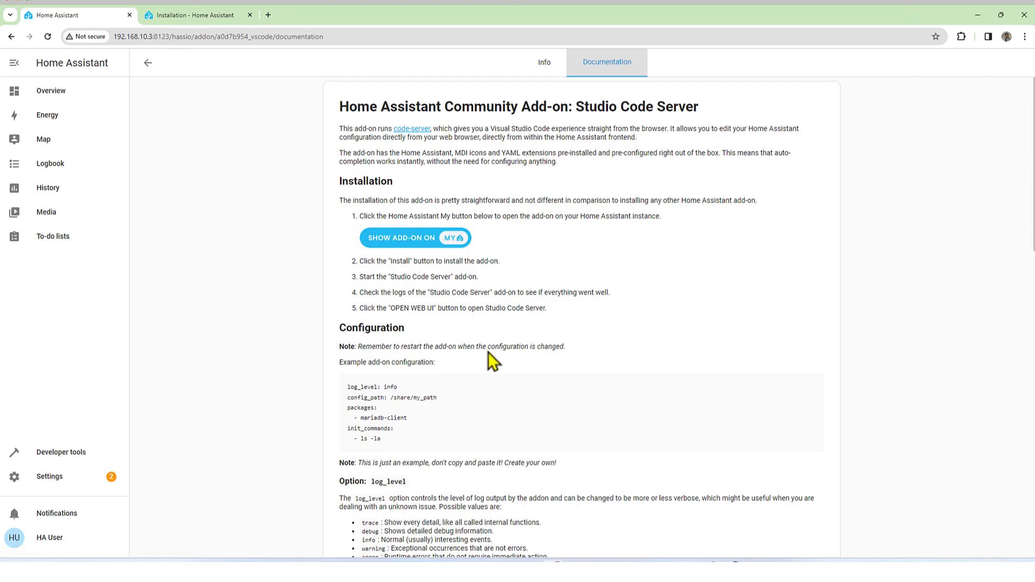
{"action": "scroll", "coordinate": [487, 351], "scroll_direction": "down", "scroll_amount": 7}
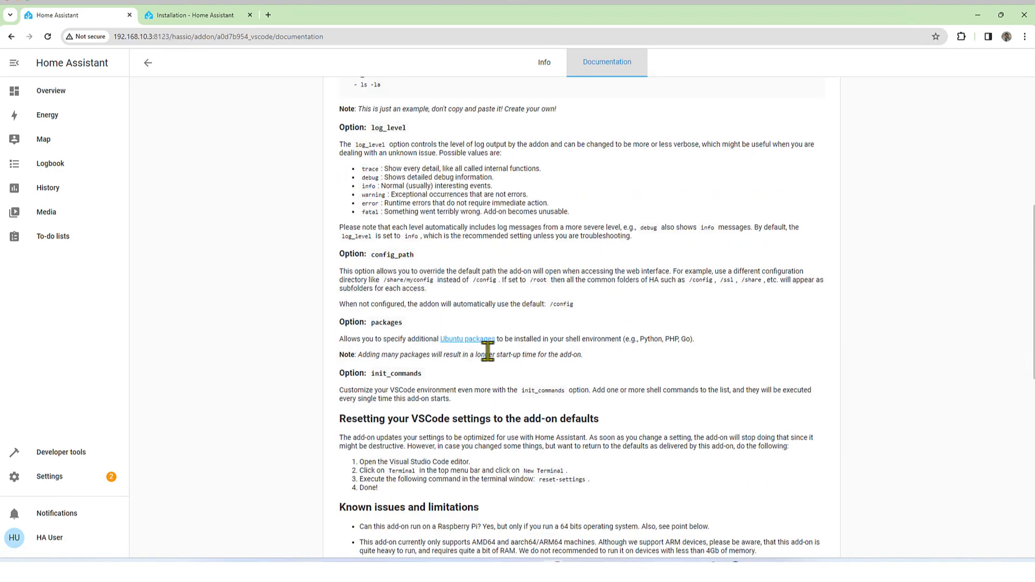
{"action": "scroll", "coordinate": [487, 352], "scroll_direction": "down", "scroll_amount": 2}
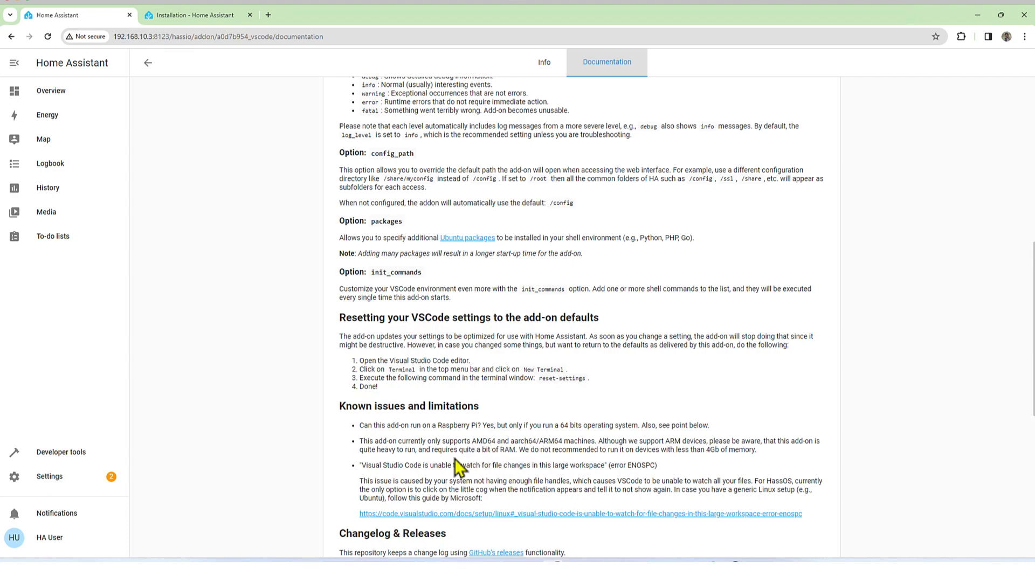
{"action": "left_click_drag", "start_coordinate": [388, 450], "coordinate": [512, 451]}
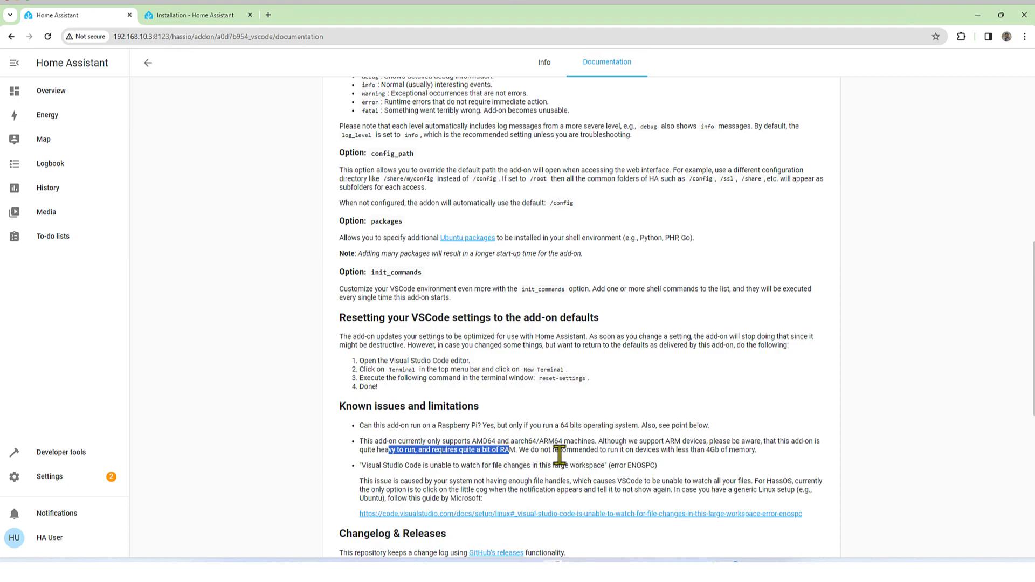
{"action": "left_click", "coordinate": [561, 452]}
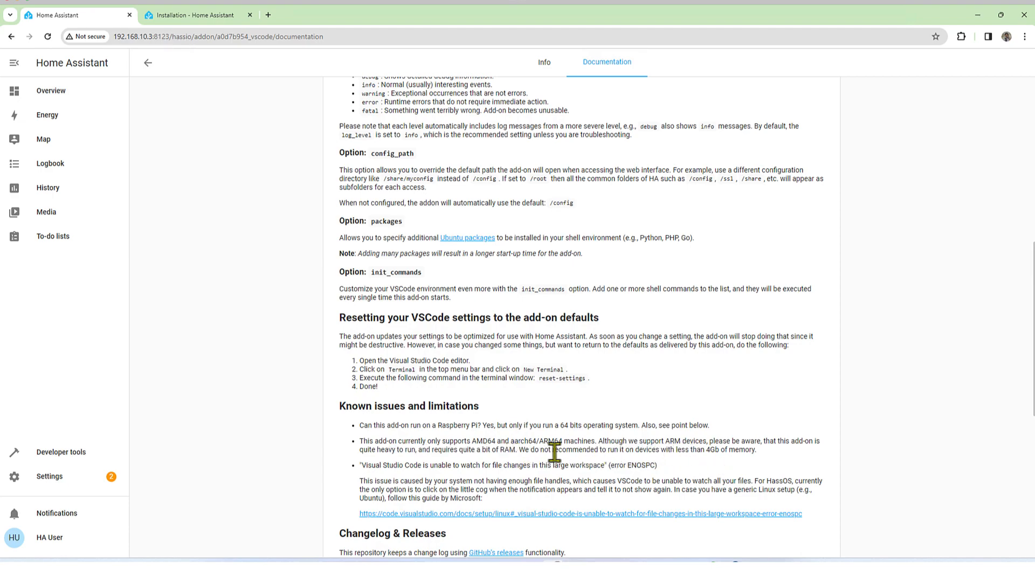
{"action": "left_click_drag", "start_coordinate": [526, 451], "coordinate": [759, 453]}
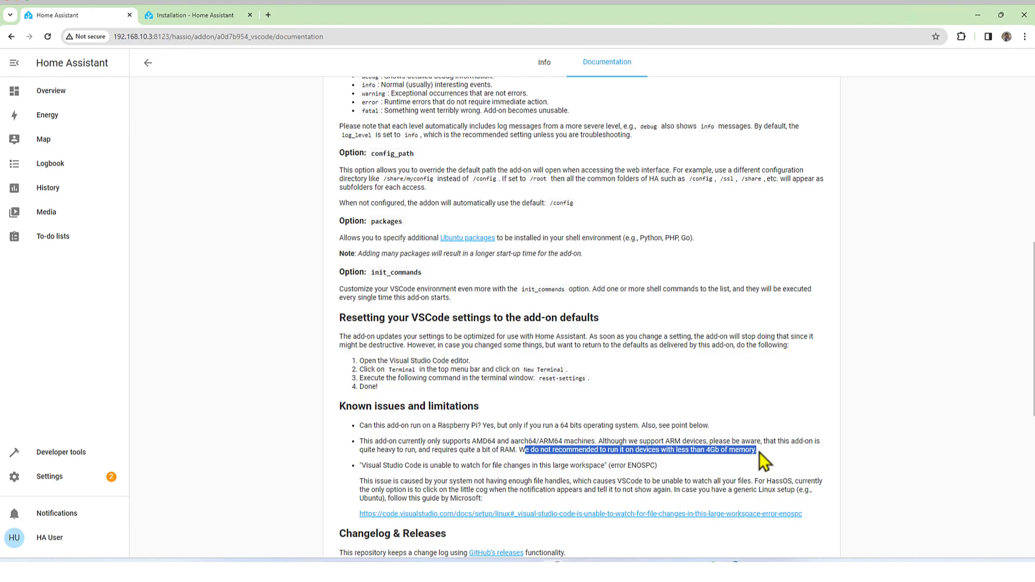
{"action": "scroll", "coordinate": [539, 337], "scroll_direction": "up", "scroll_amount": 8}
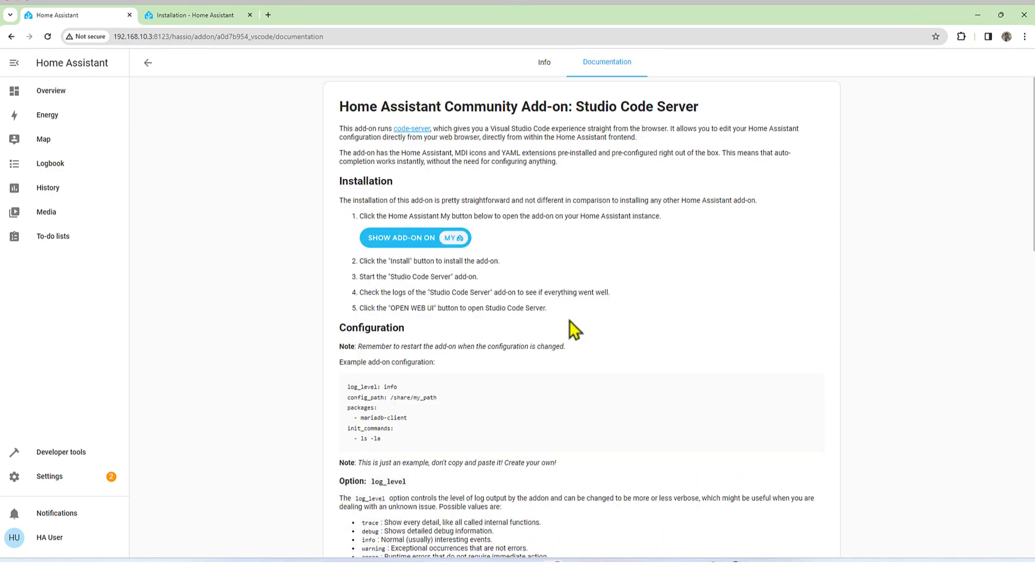
Step: Install the Studio Code Server add-on from its info page
{"action": "left_click", "coordinate": [550, 71]}
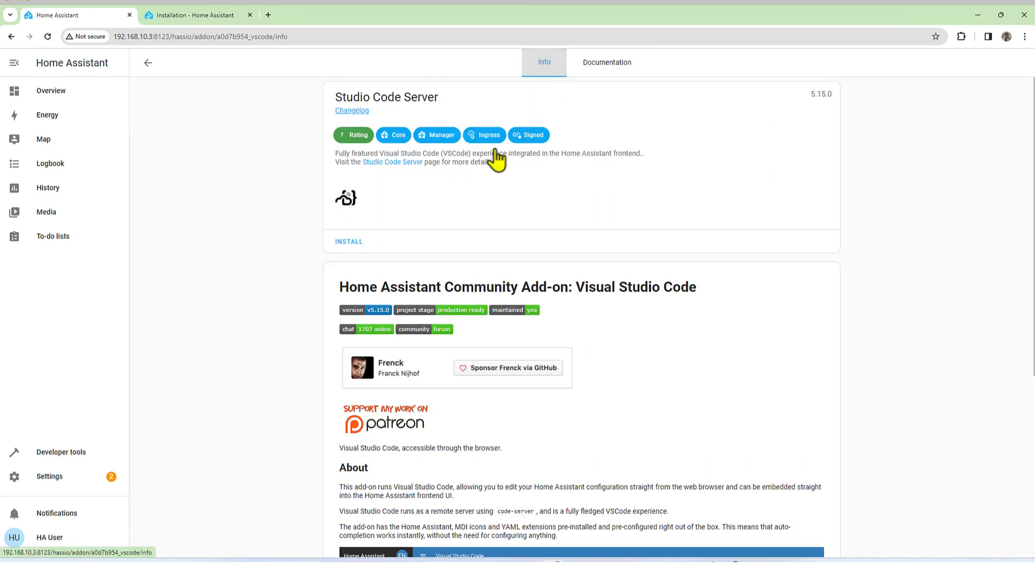
{"action": "left_click", "coordinate": [352, 246]}
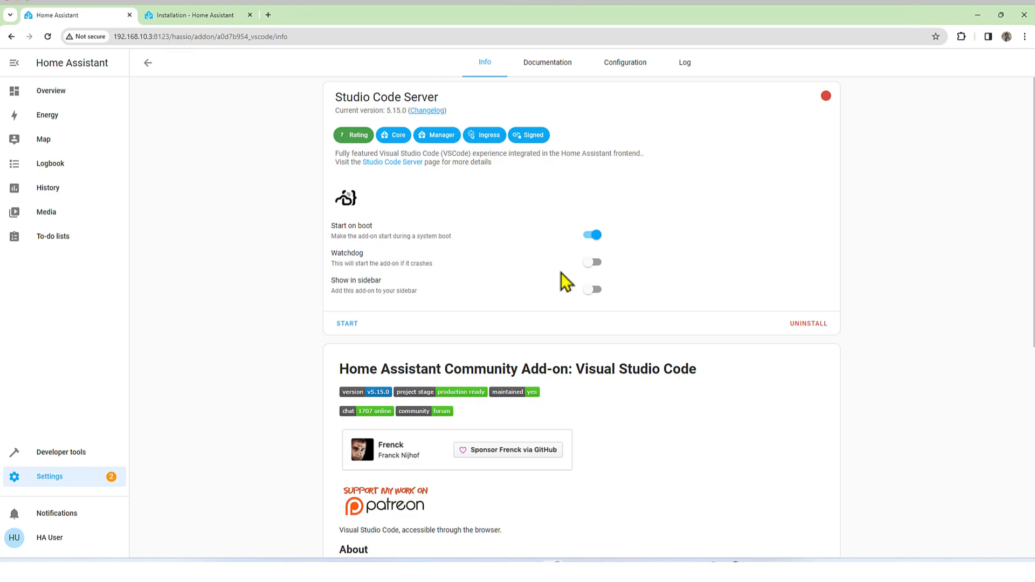
Step: Enable Watchdog and Show in sidebar for the Studio Code Server add-on and start it
{"action": "left_click", "coordinate": [593, 263]}
{"action": "left_click", "coordinate": [592, 291]}
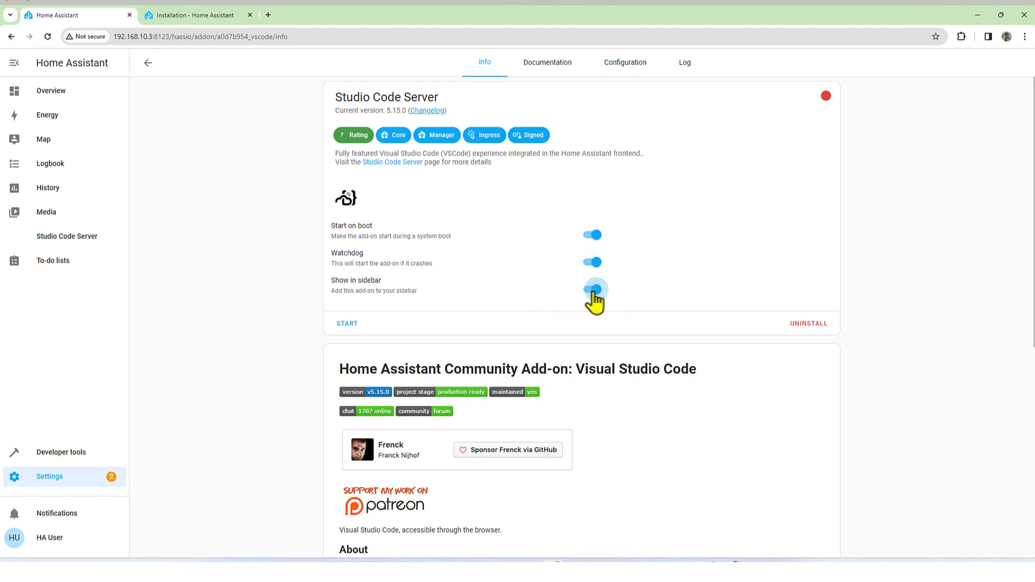
{"action": "left_click", "coordinate": [351, 323]}
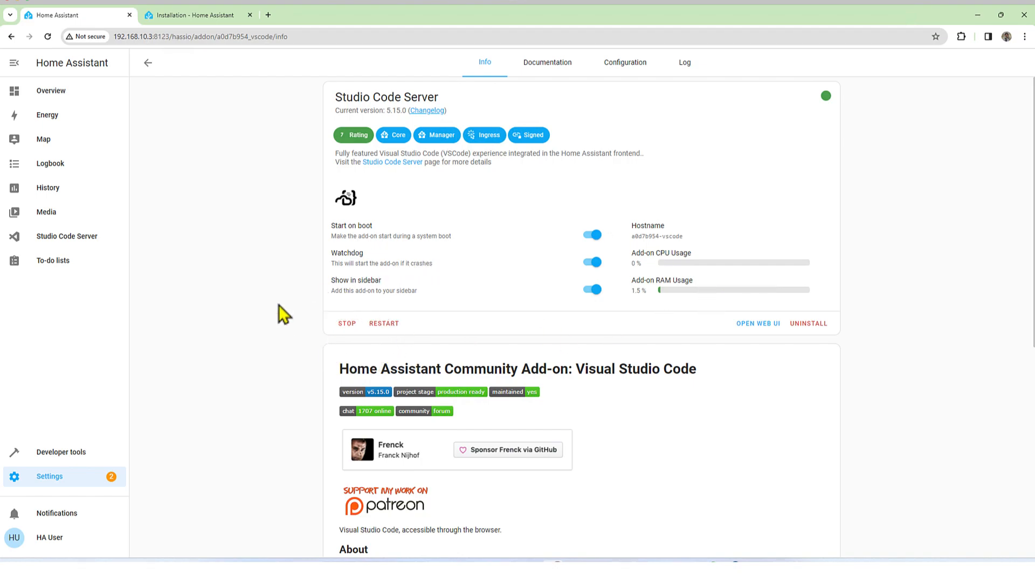
Step: Open Studio Code Server and trust the authors of the config folder, including all files in its parent folder
{"action": "left_click", "coordinate": [79, 240]}
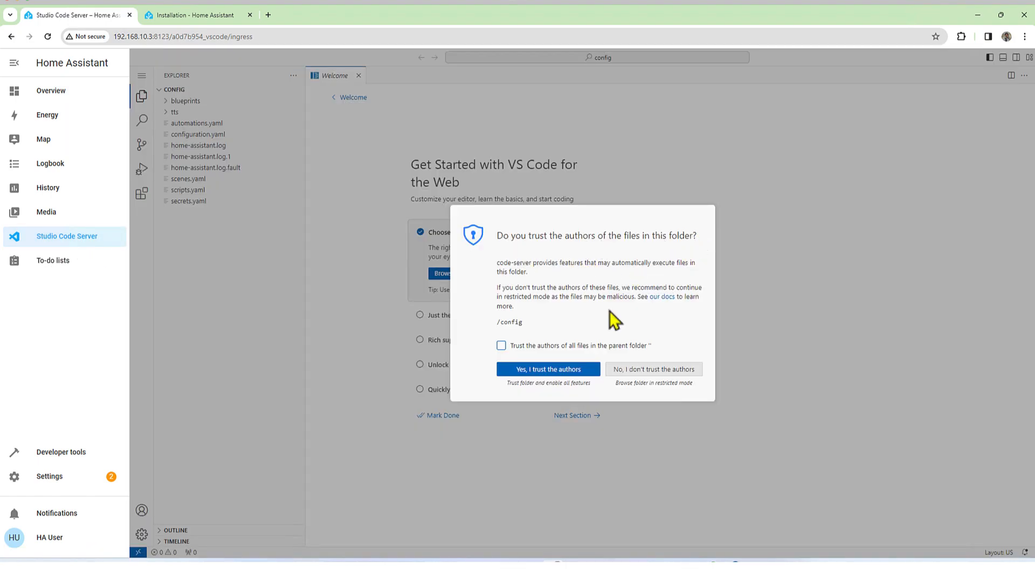
{"action": "left_click", "coordinate": [501, 346]}
{"action": "left_click", "coordinate": [559, 371]}
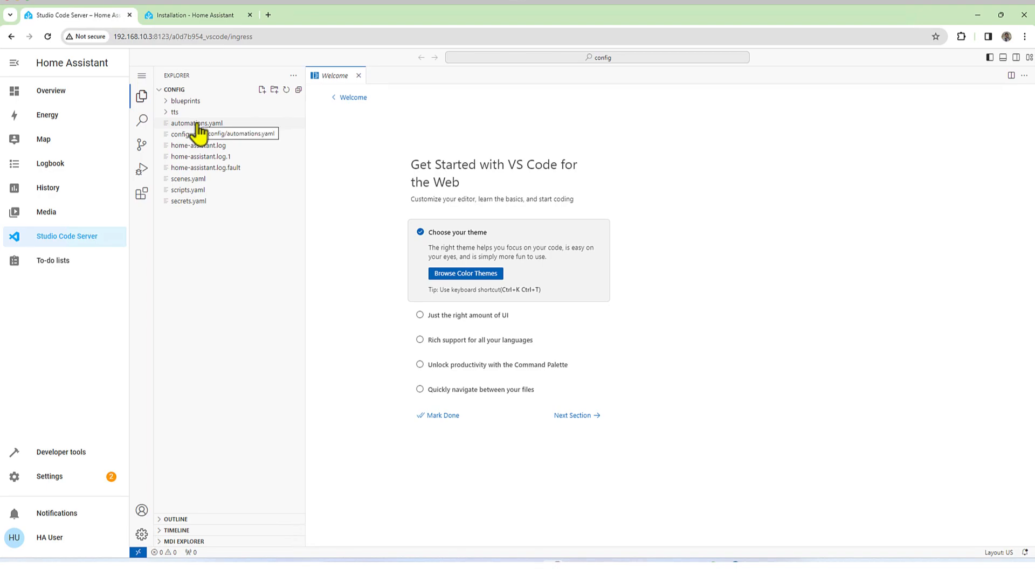
Step: Try entering "test" on the empty line 8 of configuration.yaml and delete the word again
{"action": "left_click", "coordinate": [193, 199]}
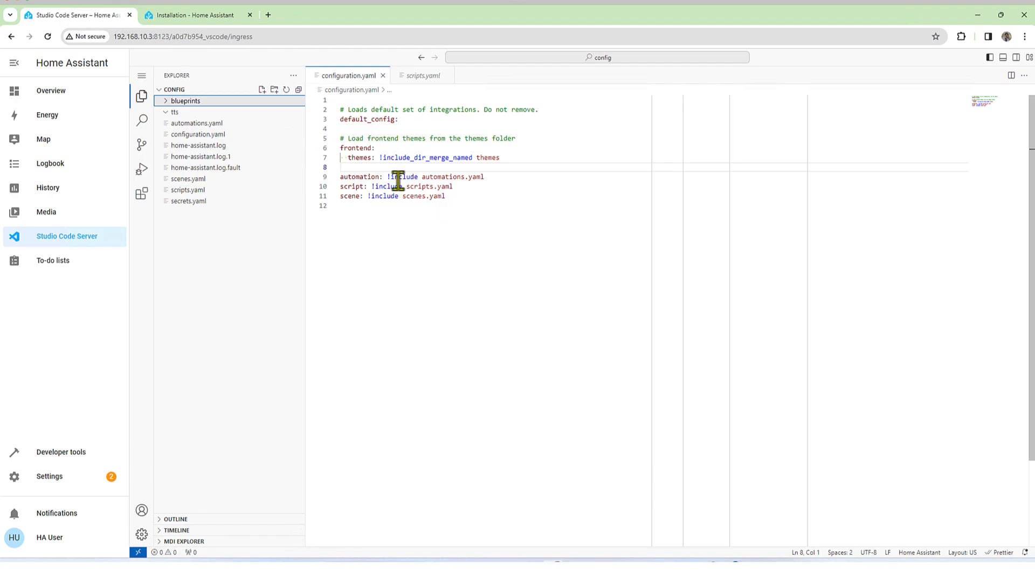
{"action": "left_click", "coordinate": [542, 201]}
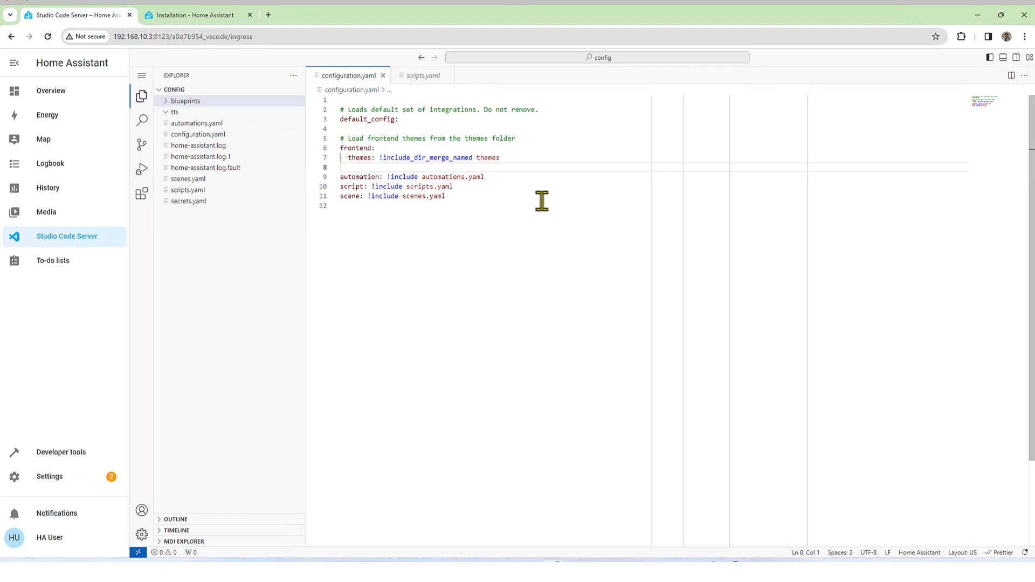
{"action": "type", "text": "test"}
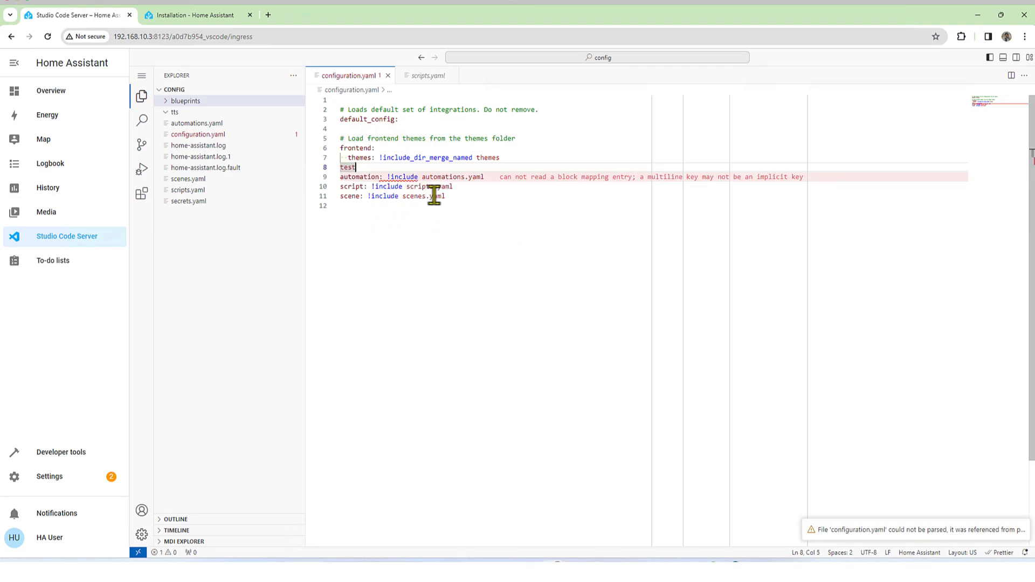
{"action": "left_click_drag", "start_coordinate": [353, 169], "coordinate": [340, 168]}
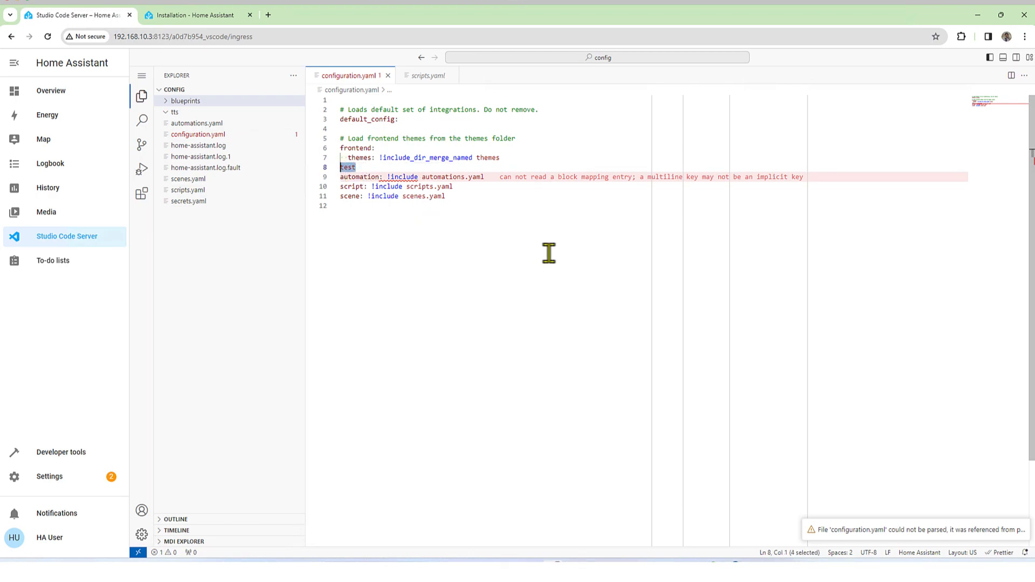
{"action": "key", "text": "BackSpace"}
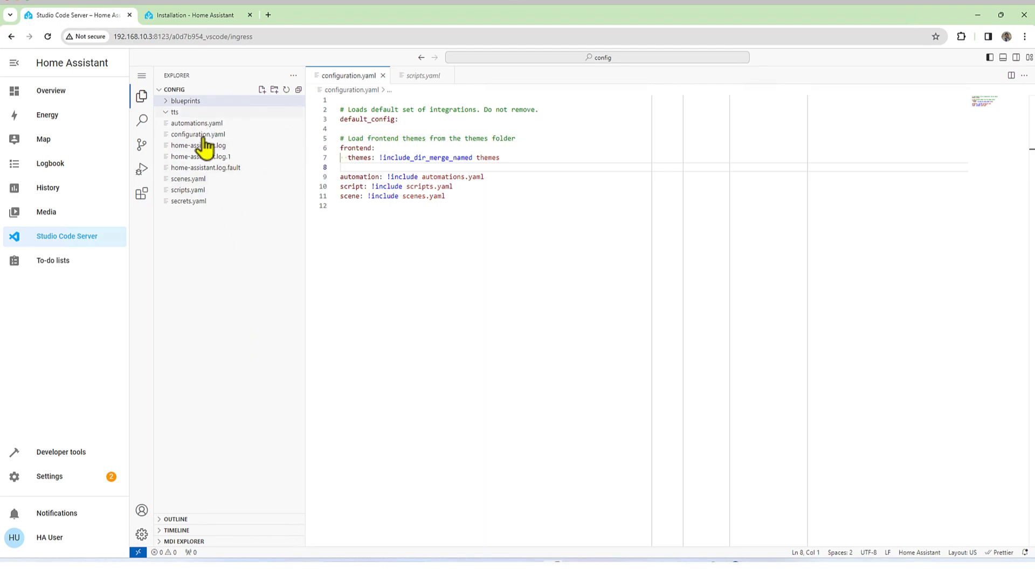
Step: Search the config folder's file list for "sec" and clear the search term
{"action": "left_click", "coordinate": [196, 272]}
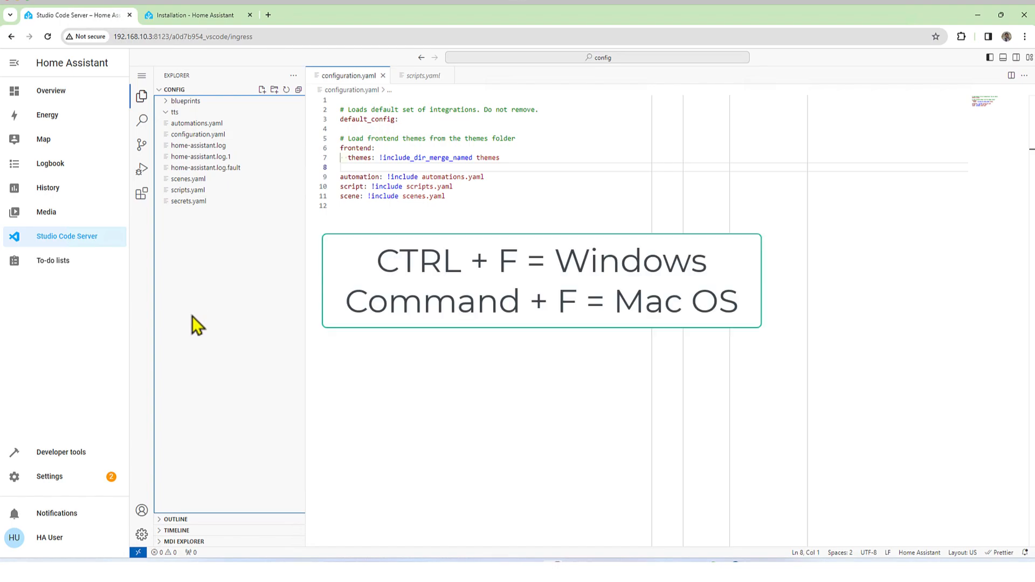
{"action": "key", "text": "ctrl+f"}
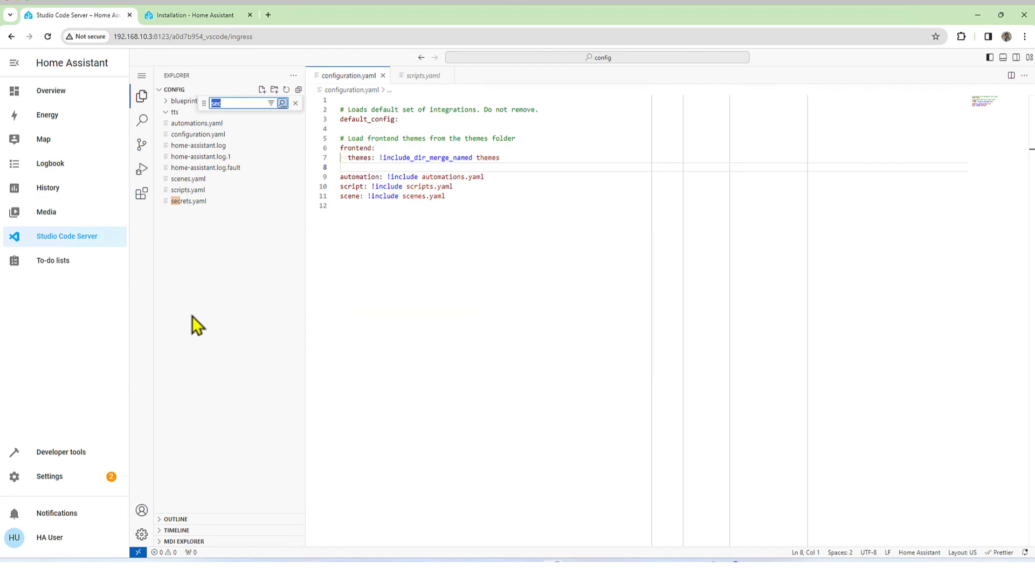
{"action": "key", "text": "BackSpace"}
{"action": "type", "text": "secd"}
{"action": "key", "text": "BackSpace"}
{"action": "key", "text": "BackSpace"}
{"action": "key", "text": "BackSpace"}
{"action": "key", "text": "BackSpace"}
{"action": "left_click", "coordinate": [471, 309]}
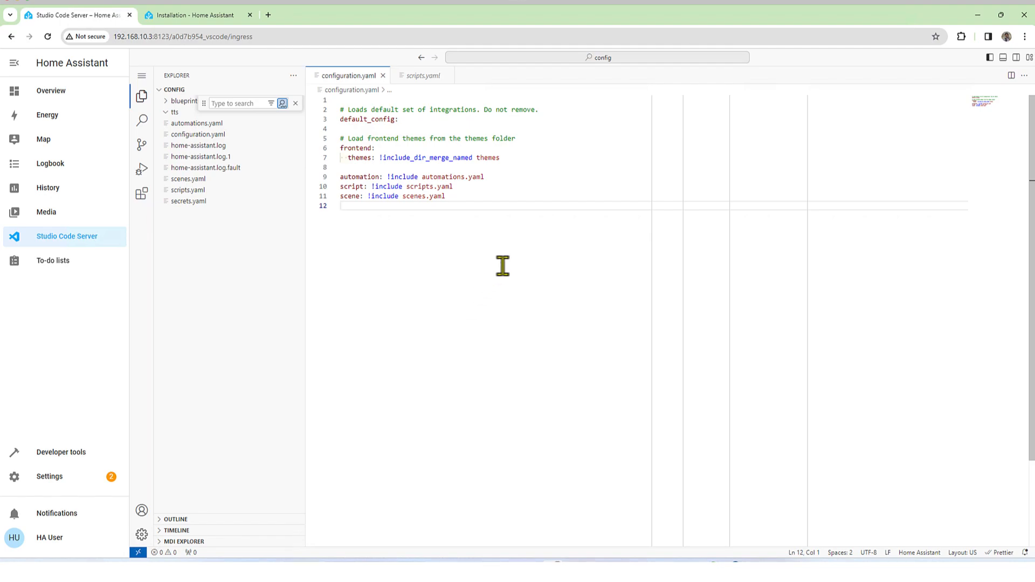
Step: Find "themes" within configuration.yaml and close the search
{"action": "left_click", "coordinate": [576, 167]}
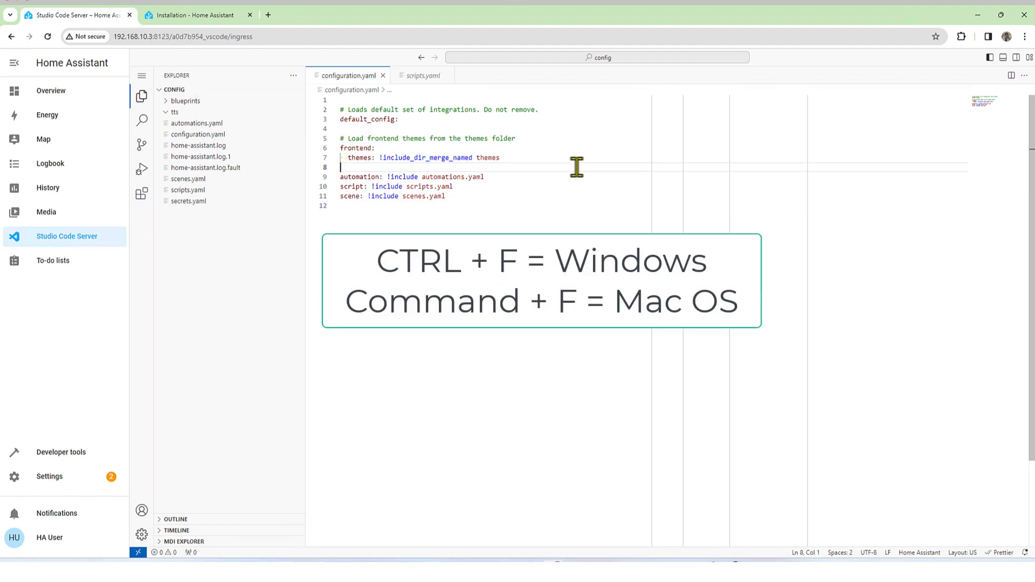
{"action": "key", "text": "ctrl+f"}
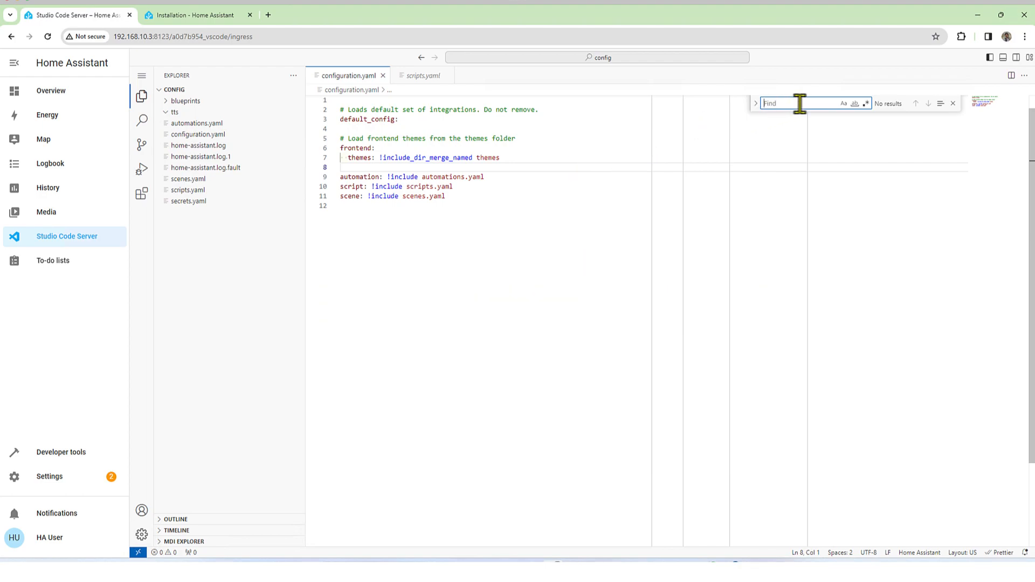
{"action": "type", "text": "these"}
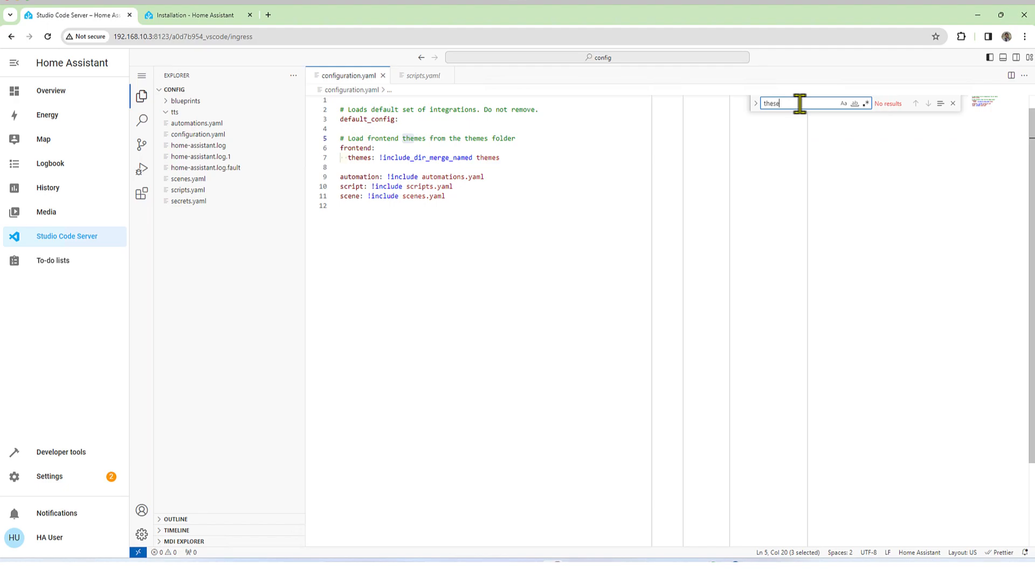
{"action": "key", "text": "BackSpace"}
{"action": "key", "text": "BackSpace"}
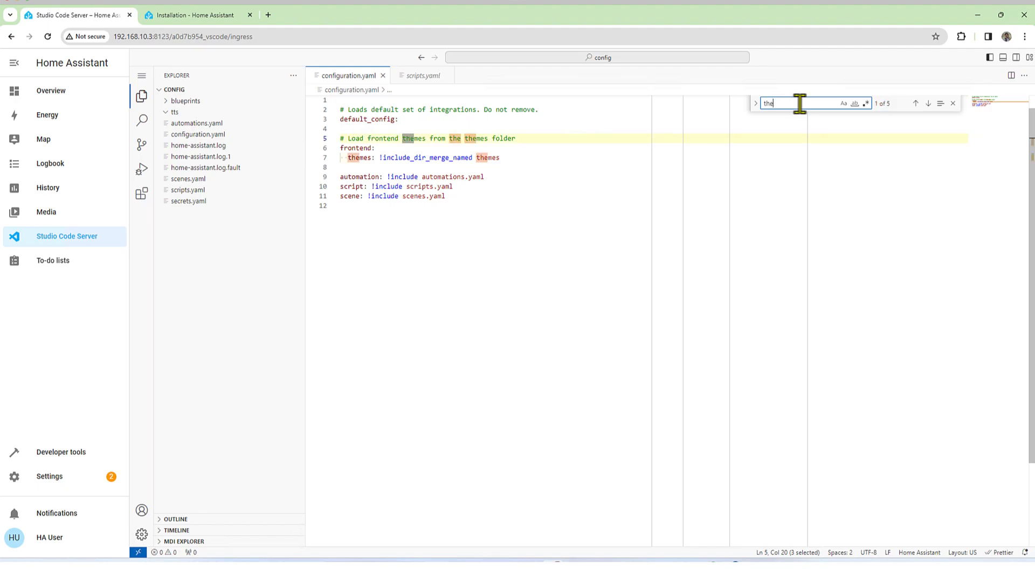
{"action": "type", "text": "mes"}
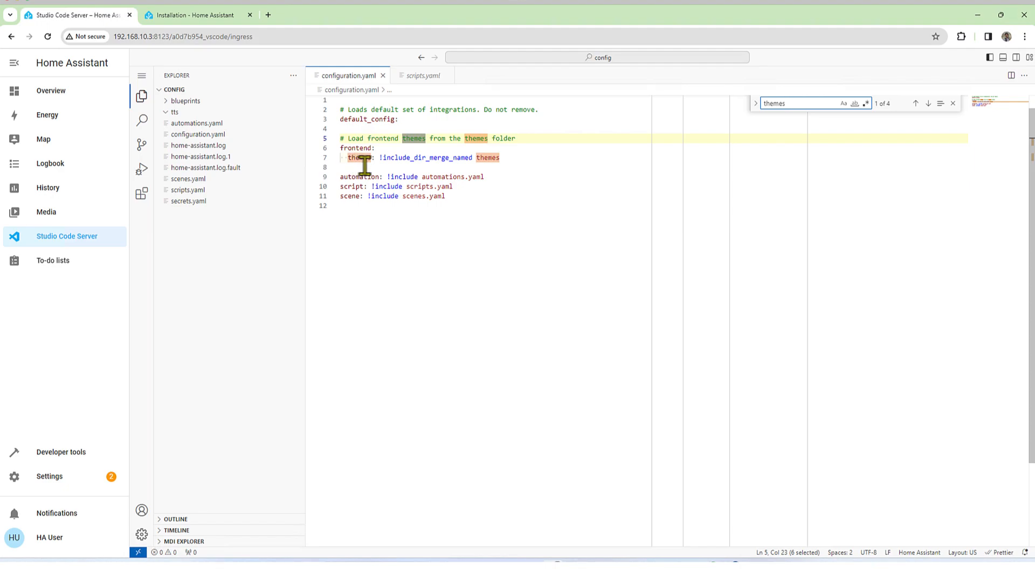
{"action": "left_click", "coordinate": [953, 103]}
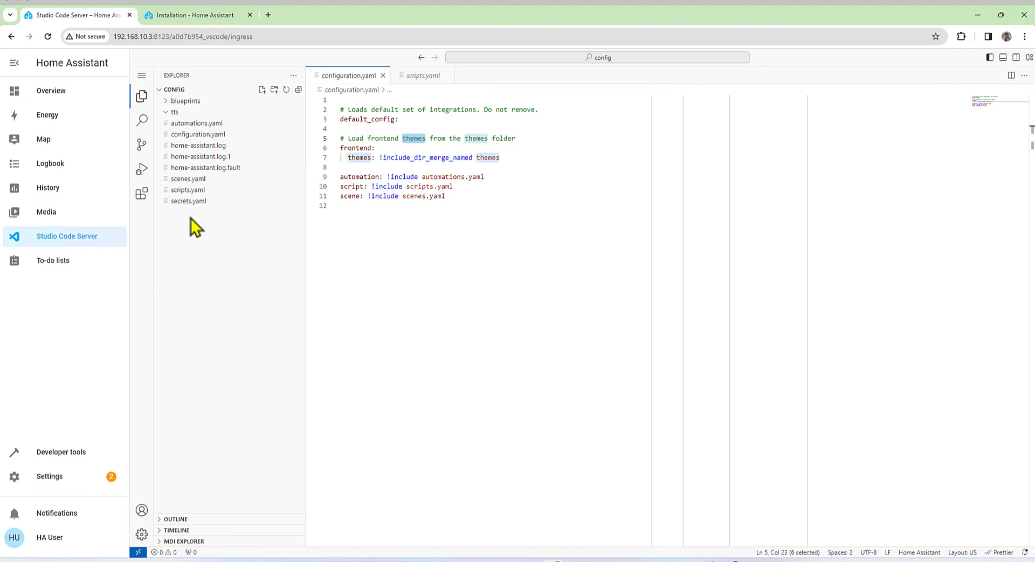
{"action": "right_click", "coordinate": [195, 203]}
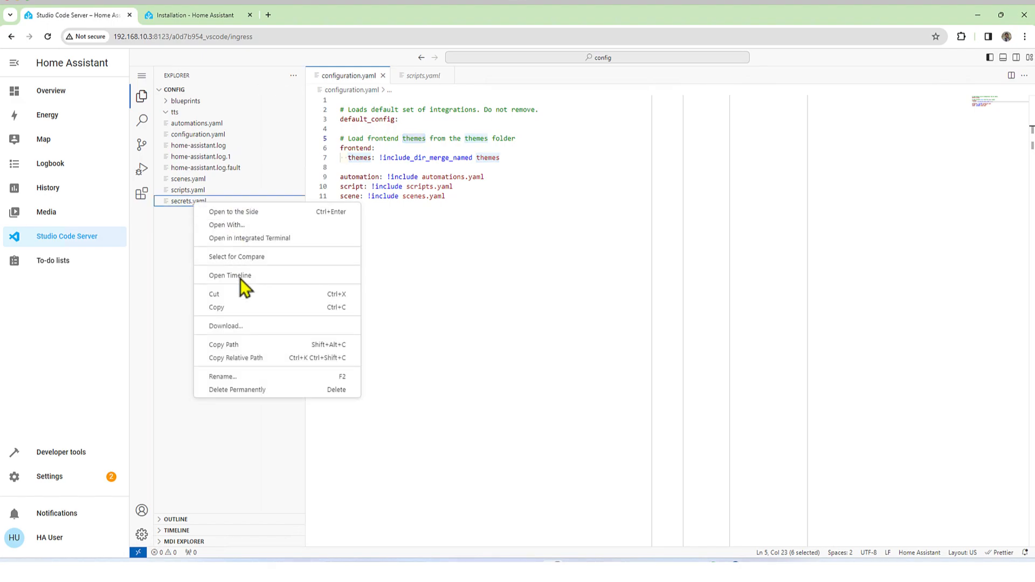
{"action": "right_click", "coordinate": [184, 302]}
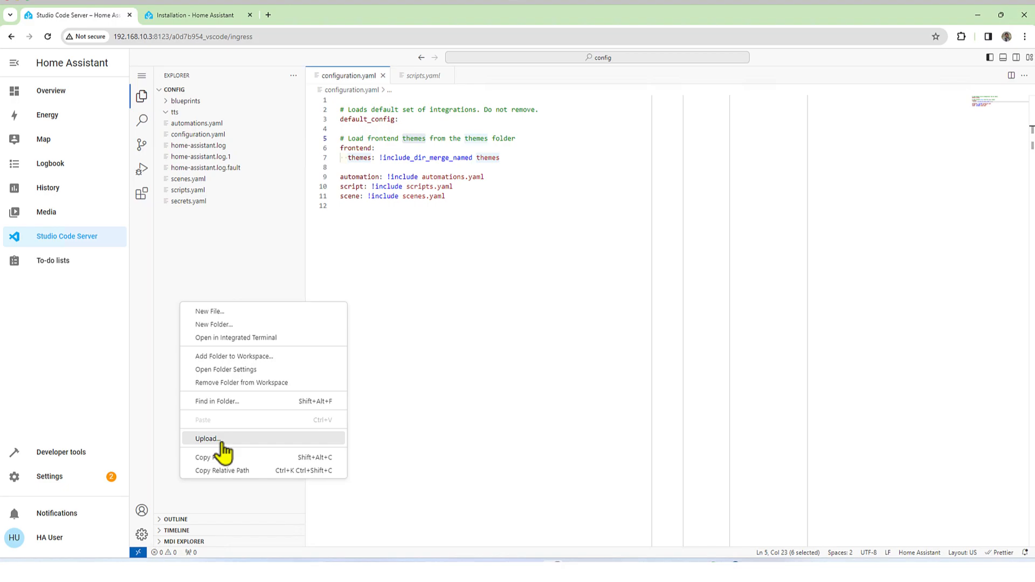
{"action": "left_click", "coordinate": [227, 329]}
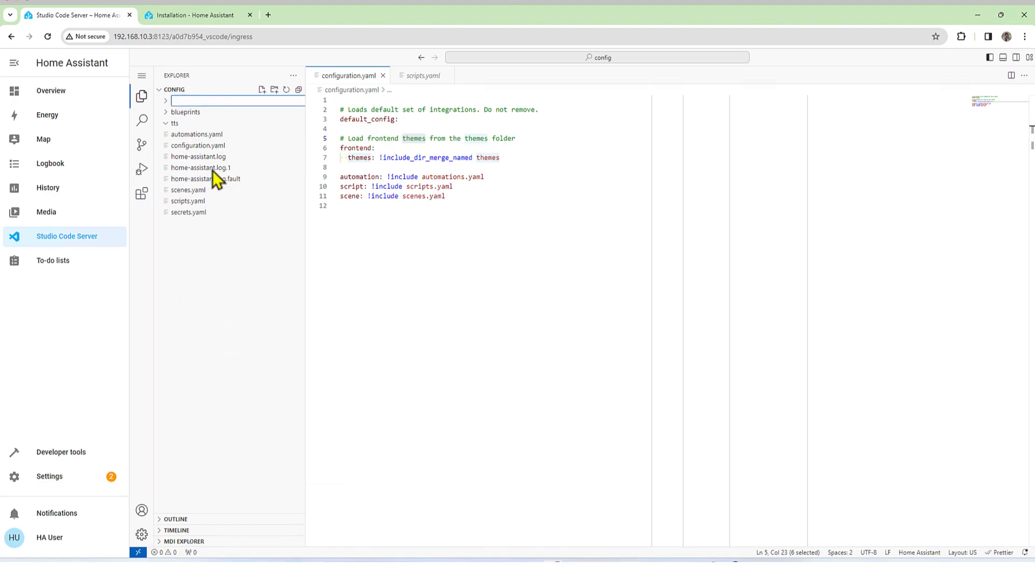
{"action": "left_click", "coordinate": [231, 300]}
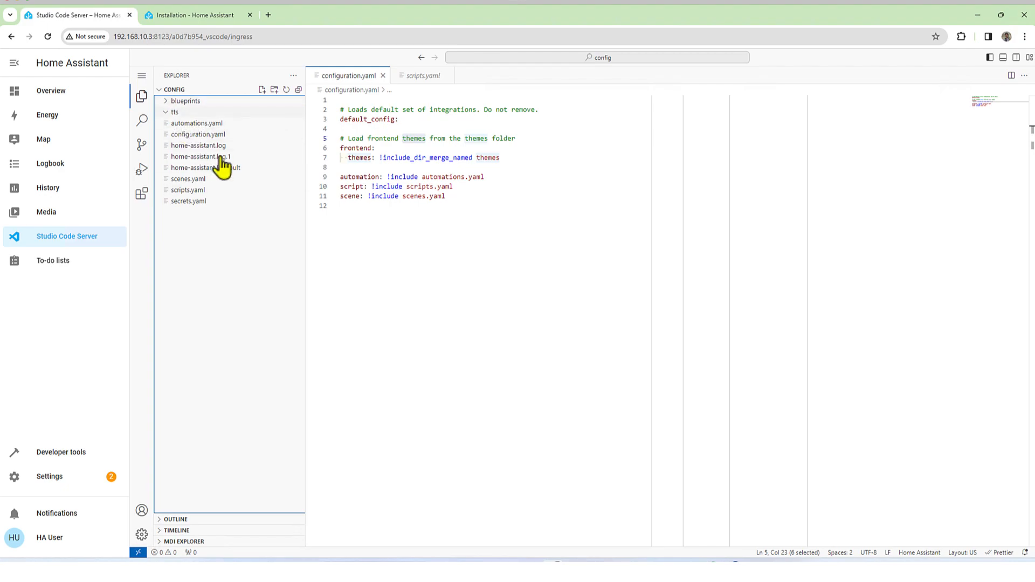
{"action": "left_click", "coordinate": [509, 154]}
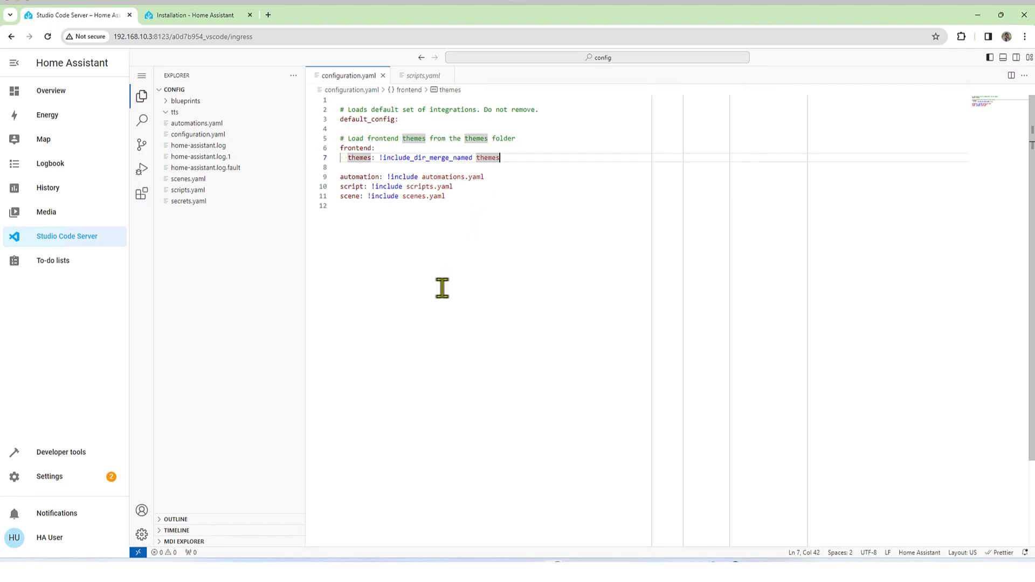
Step: Search the Home Assistant Add-on Store for "file" and install the official File editor add-on
{"action": "left_click", "coordinate": [54, 481]}
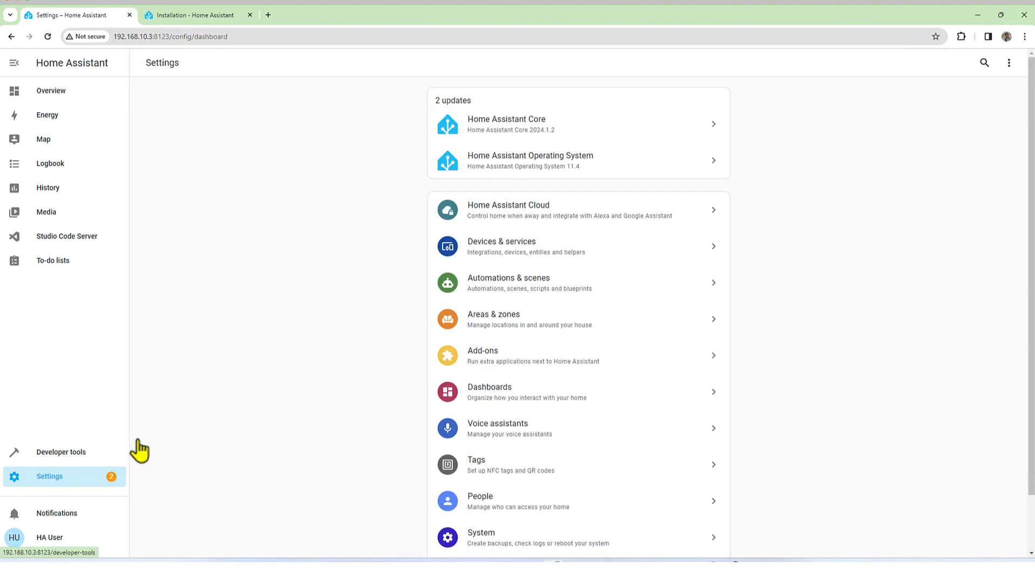
{"action": "left_click", "coordinate": [509, 361]}
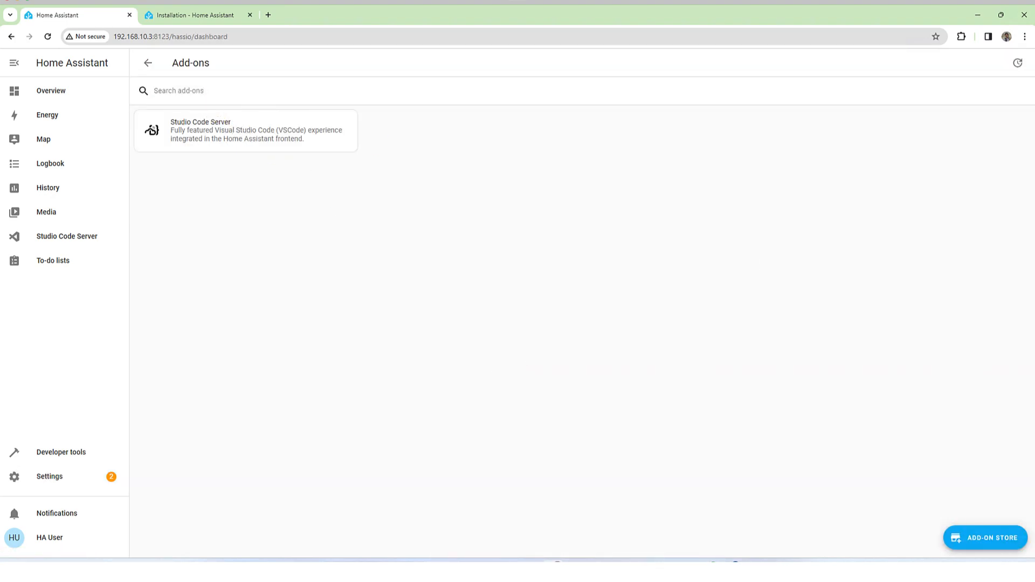
{"action": "left_click", "coordinate": [990, 548]}
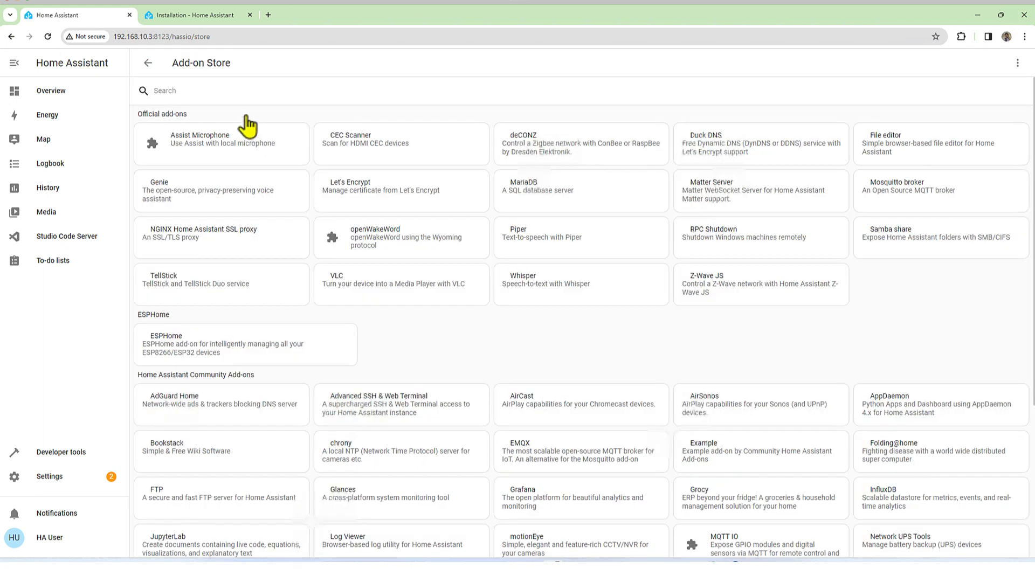
{"action": "left_click", "coordinate": [231, 95]}
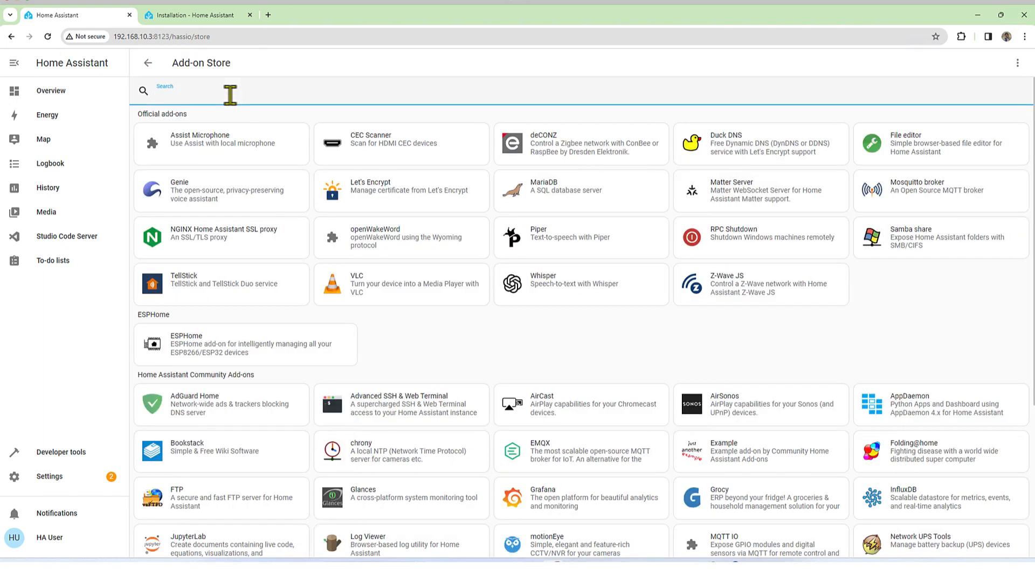
{"action": "type", "text": "file"}
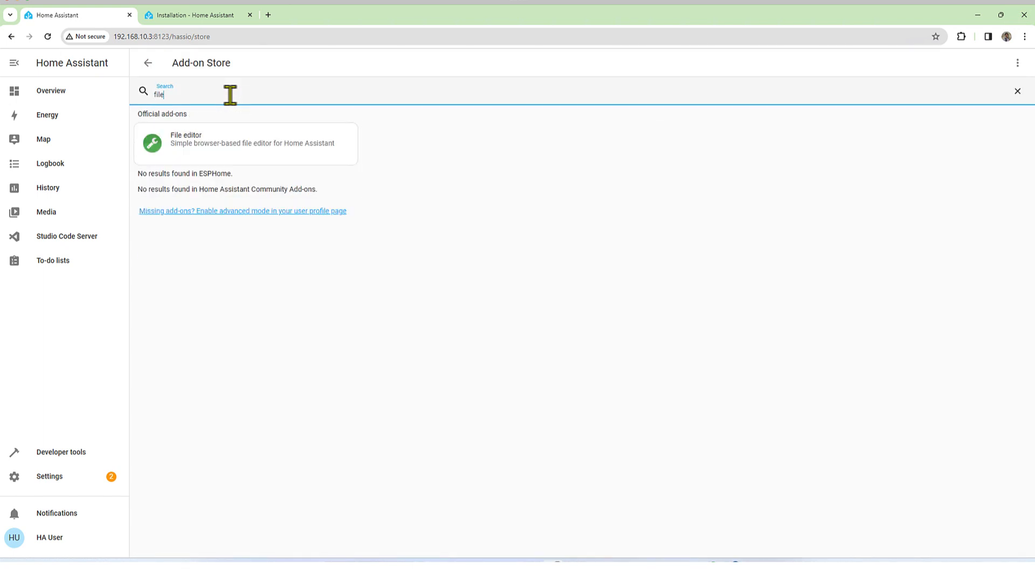
{"action": "left_click", "coordinate": [306, 155]}
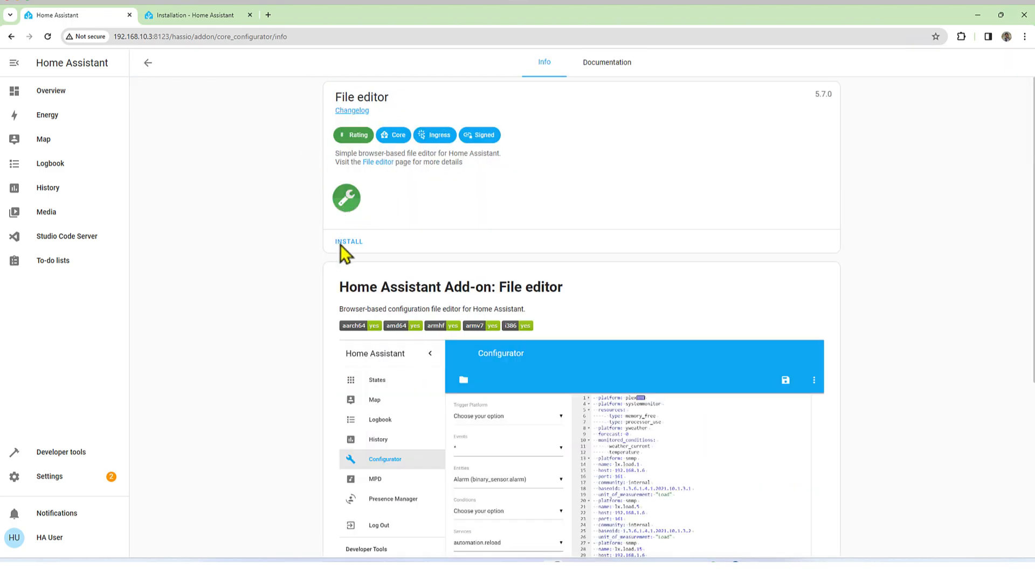
{"action": "left_click", "coordinate": [349, 242]}
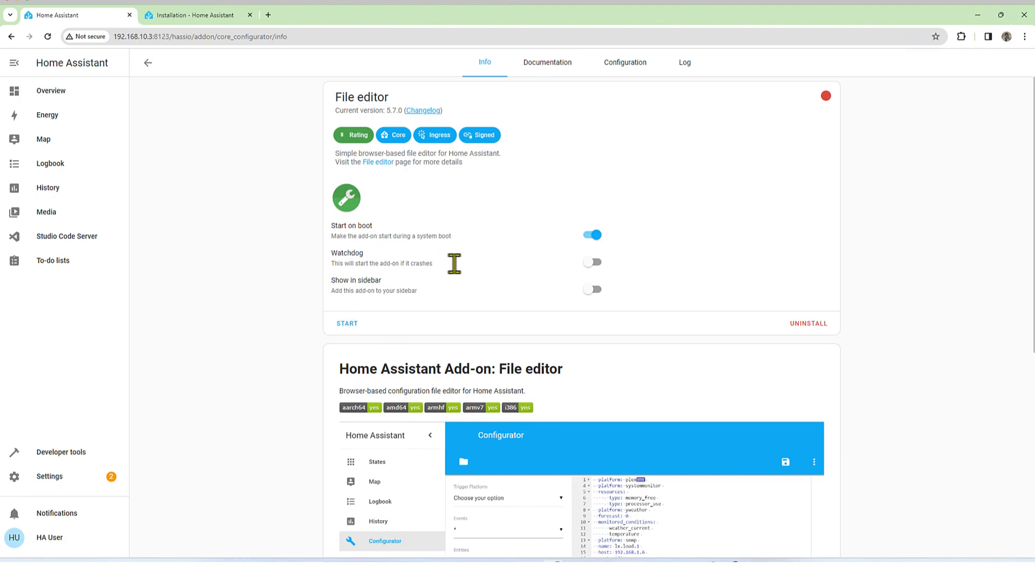
Step: Enable Watchdog and Show in sidebar for the File editor add-on and start it
{"action": "left_click", "coordinate": [596, 269]}
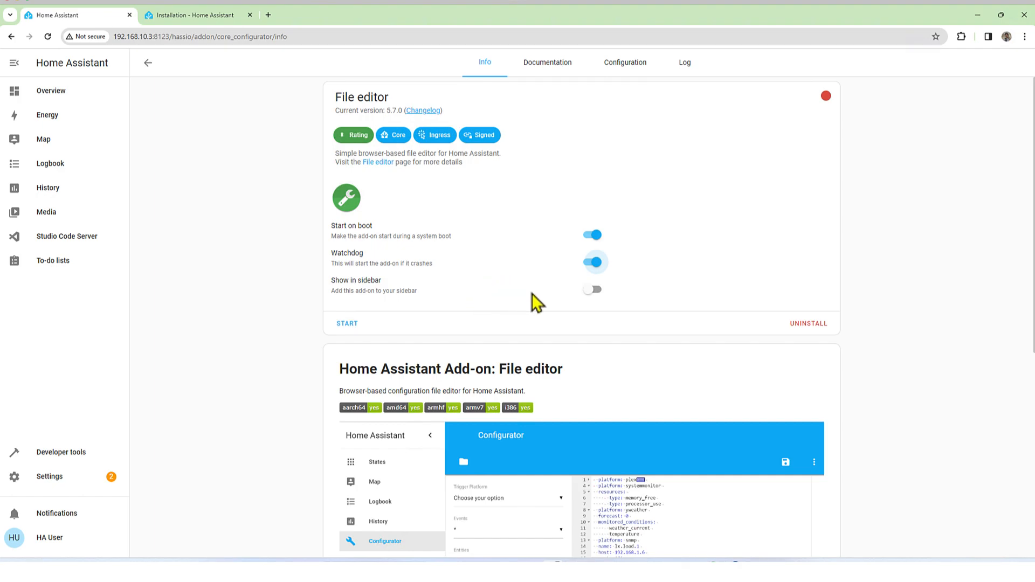
{"action": "left_click", "coordinate": [595, 291]}
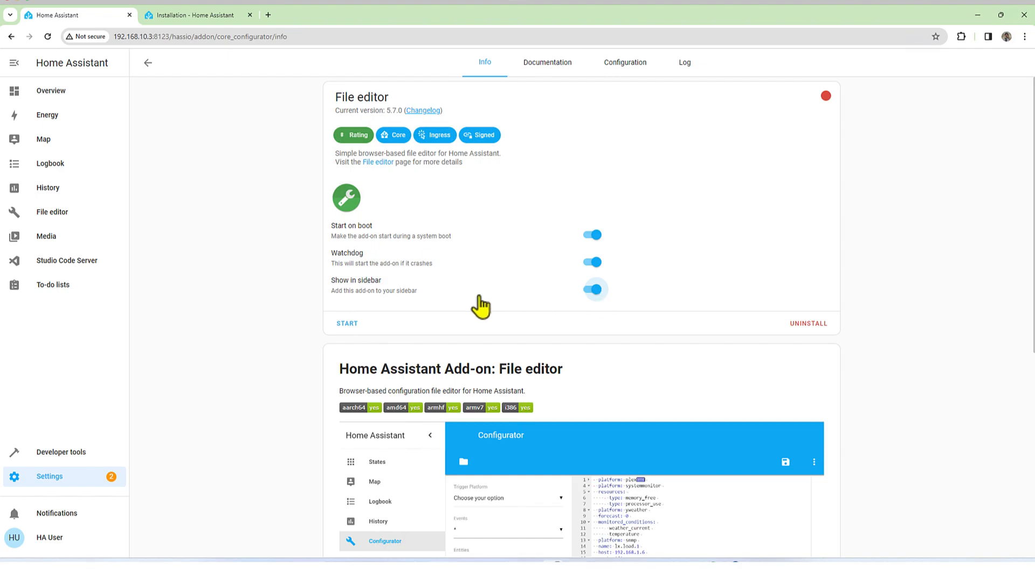
{"action": "left_click", "coordinate": [347, 323]}
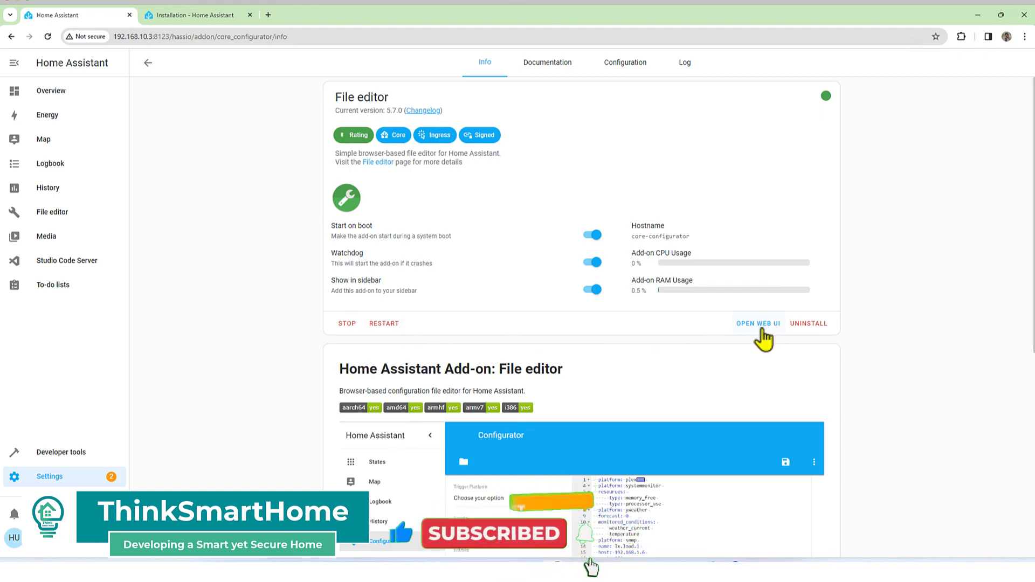
Step: Open the File editor add-on's web interface
{"action": "left_click", "coordinate": [60, 213]}
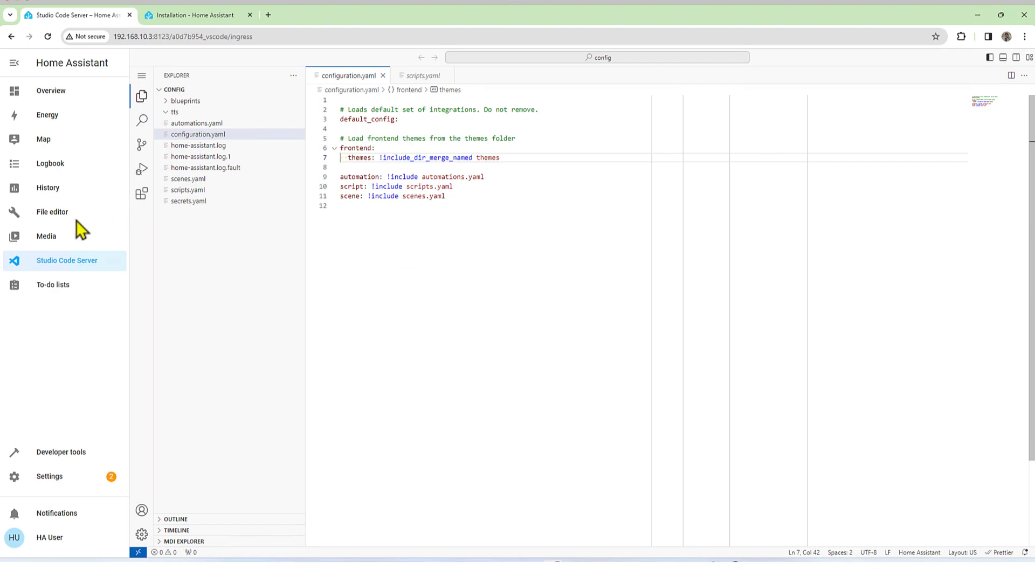
{"action": "left_click", "coordinate": [56, 219]}
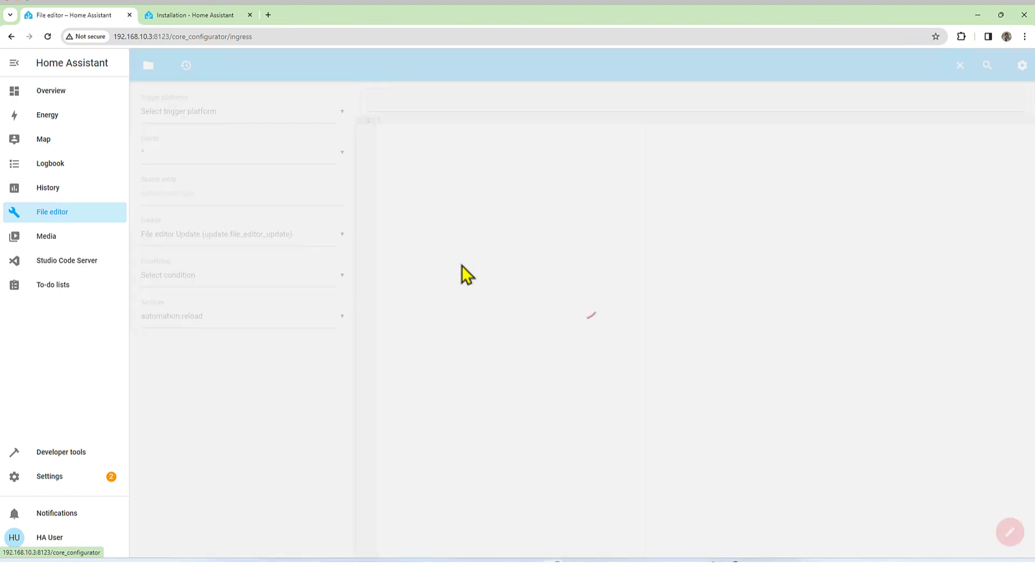